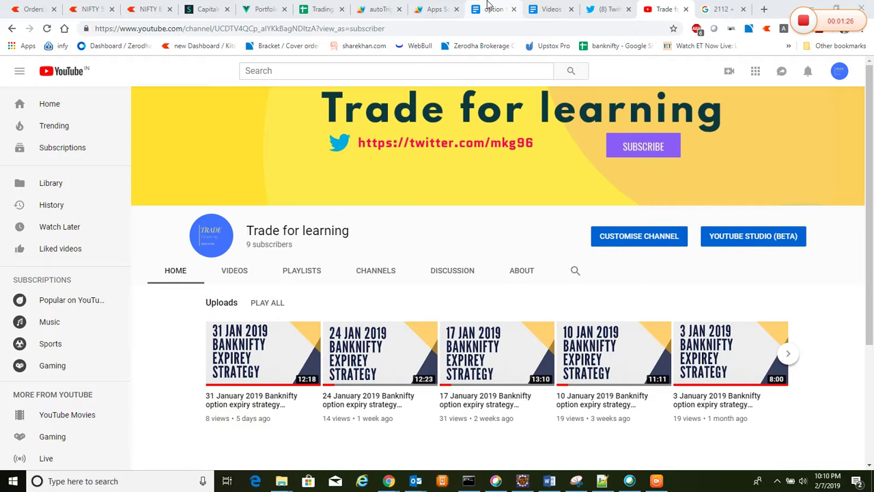
Step: Glance at the option trading report tab, then return to the Trade for learning YouTube channel
{"action": "left_click", "coordinate": [489, 8]}
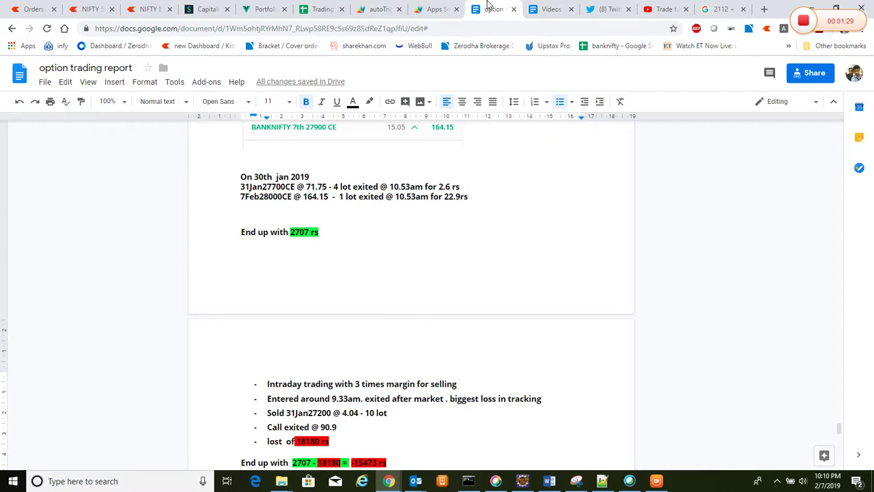
{"action": "left_click", "coordinate": [653, 9]}
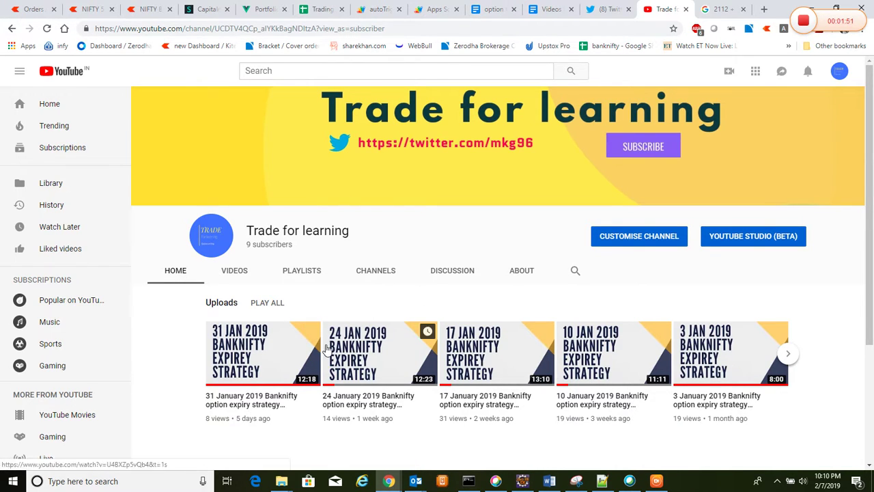
Step: Review the 07-Feb-2019 entry details and 127526 rs estimated margin, then view the NIFTY BANK chart
{"action": "left_click", "coordinate": [491, 9]}
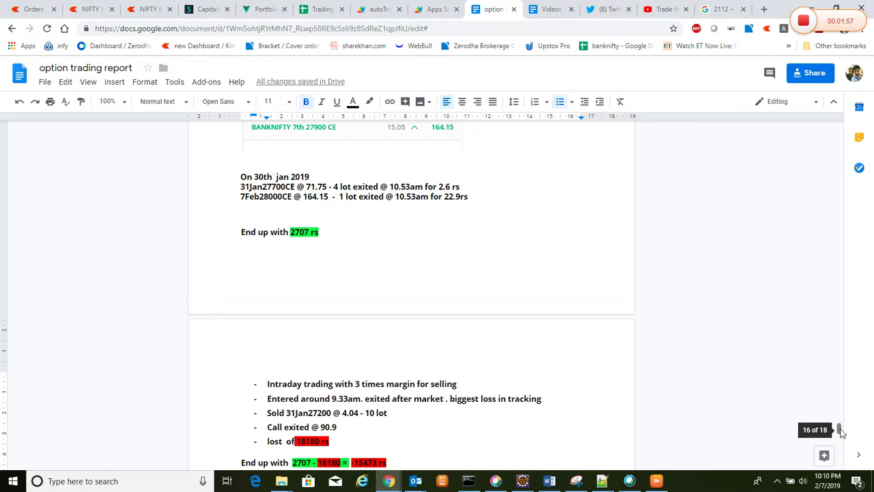
{"action": "mouse_move", "coordinate": [842, 432]}
{"action": "left_mouse_down"}
{"action": "mouse_move", "coordinate": [842, 456]}
{"action": "mouse_move", "coordinate": [840, 441]}
{"action": "left_mouse_up"}
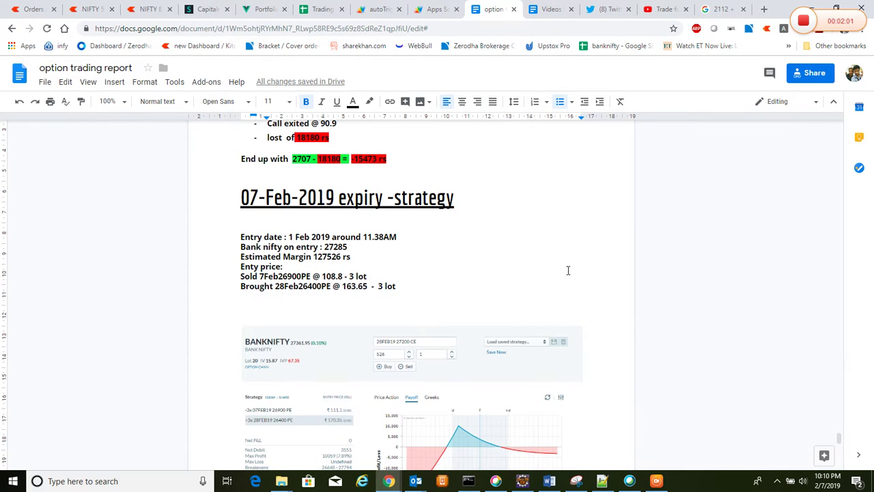
{"action": "left_click", "coordinate": [406, 255]}
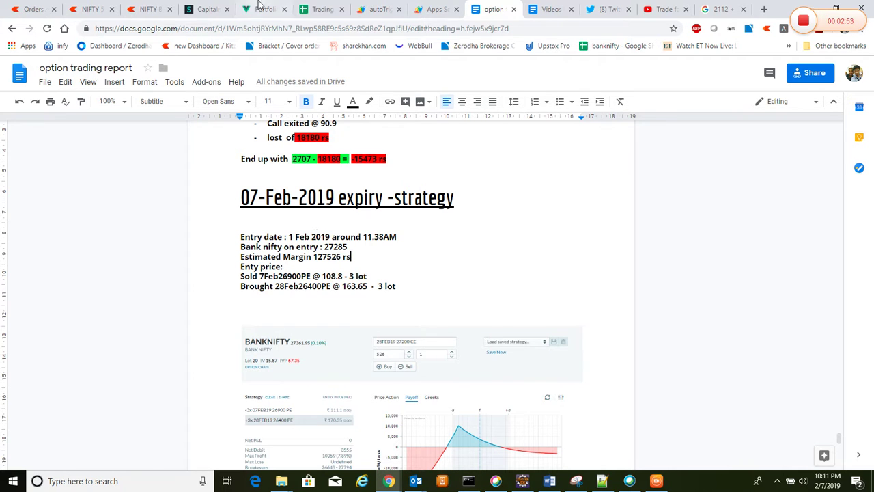
{"action": "left_click", "coordinate": [149, 7]}
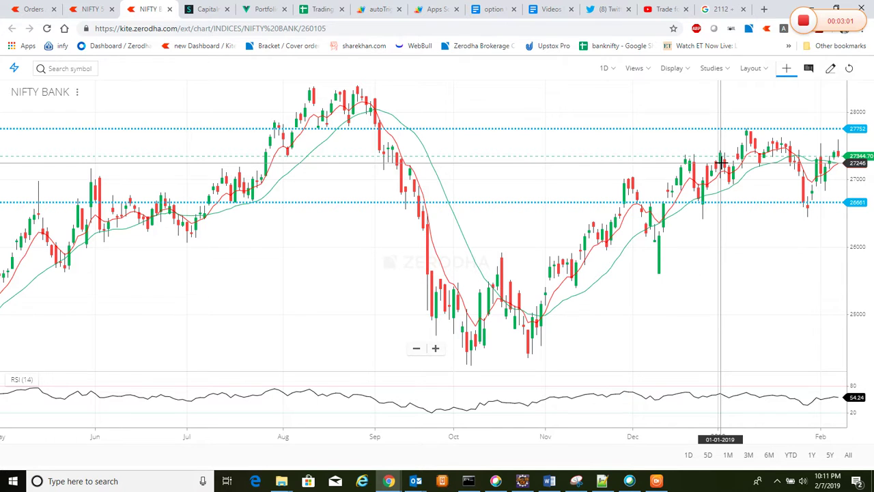
Step: Toggle between the NIFTY BANK chart and the report, ending on the 07-Feb-2019 strategy section
{"action": "left_click", "coordinate": [500, 7]}
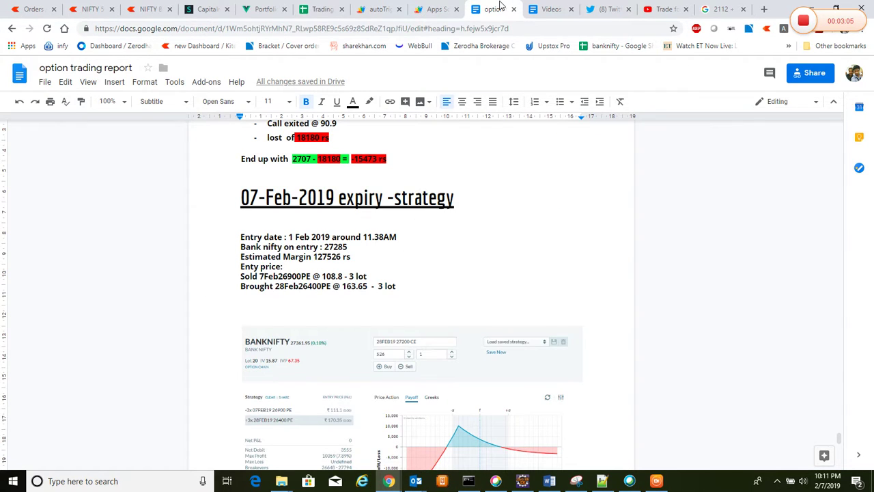
{"action": "key", "text": "ctrl+3"}
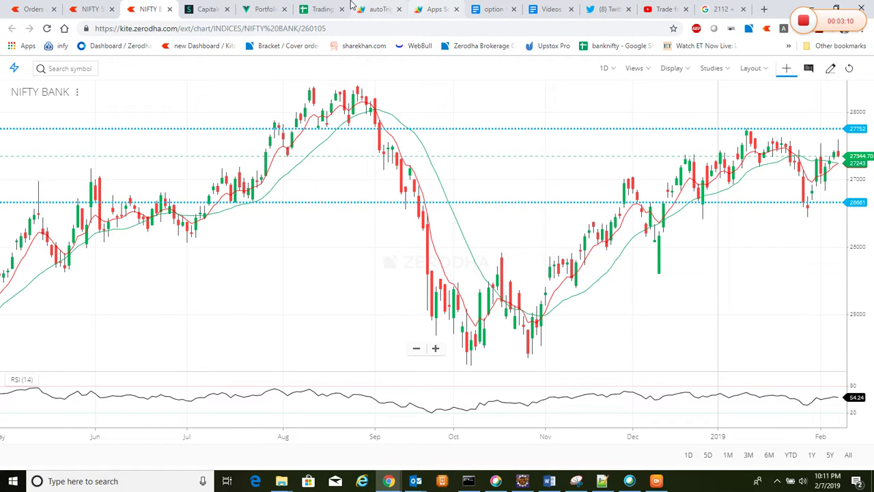
{"action": "left_click", "coordinate": [491, 9]}
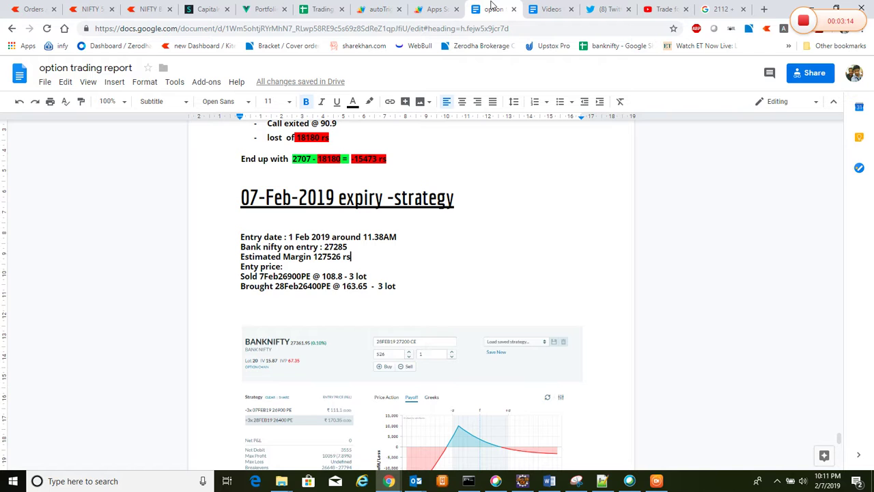
Step: Move past the 3 lot entry line down to the 'On 7th Feb 2019' exits ending 2112 rs
{"action": "scroll", "coordinate": [519, 285], "scroll_direction": "down", "scroll_amount": 1}
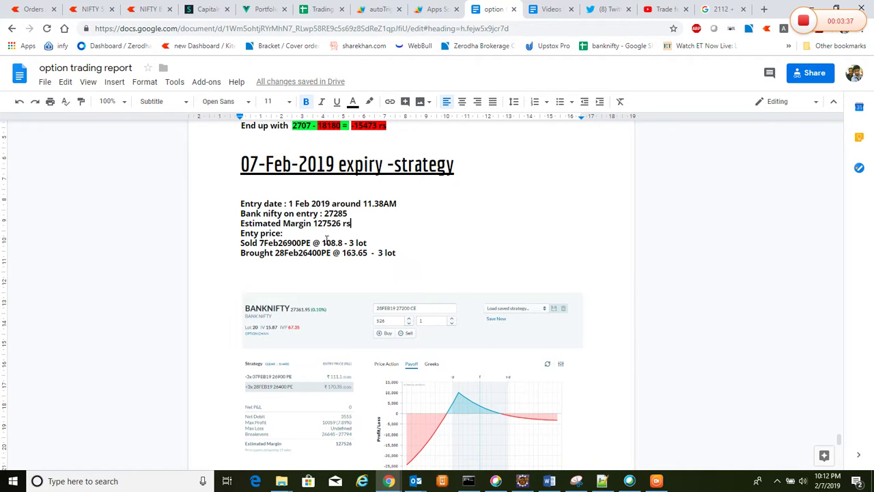
{"action": "left_click", "coordinate": [404, 253]}
{"action": "key", "text": "Down"}
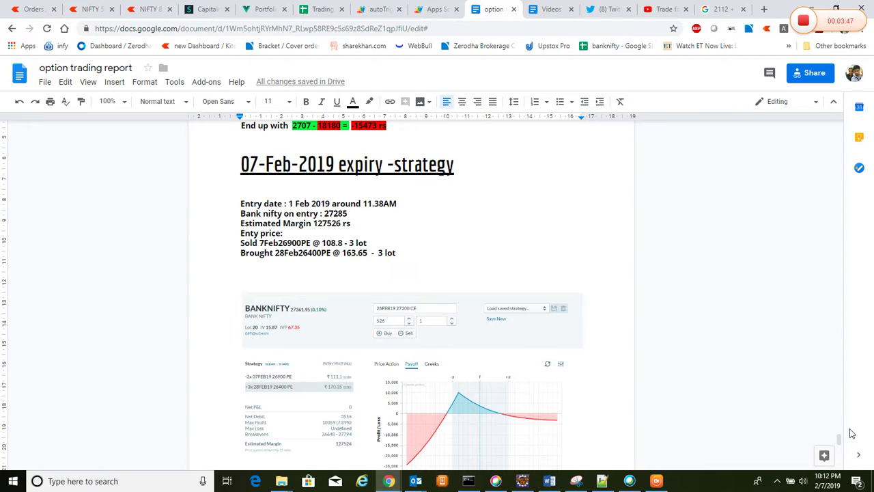
{"action": "scroll", "coordinate": [341, 357], "scroll_direction": "down", "scroll_amount": 3}
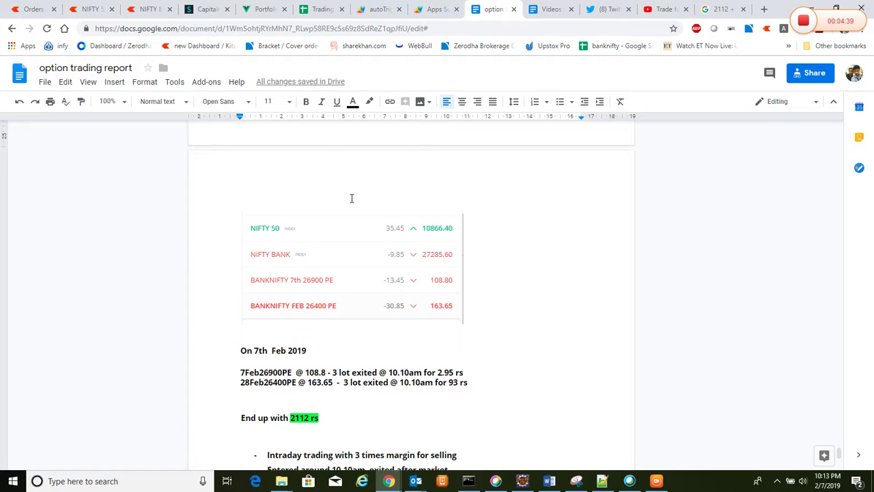
Step: Check the Trading spreadsheet, then replace 108.8 with 2.95 in the 7Feb26900PE line
{"action": "left_click", "coordinate": [316, 8]}
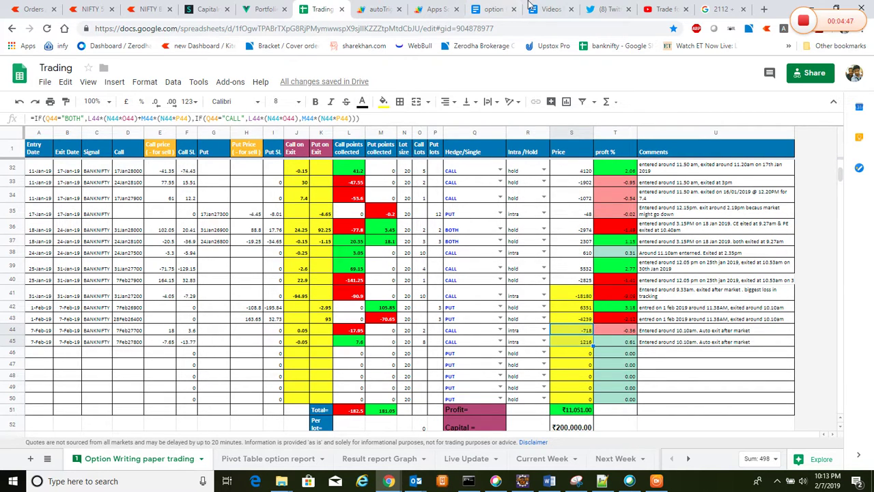
{"action": "left_click", "coordinate": [502, 9]}
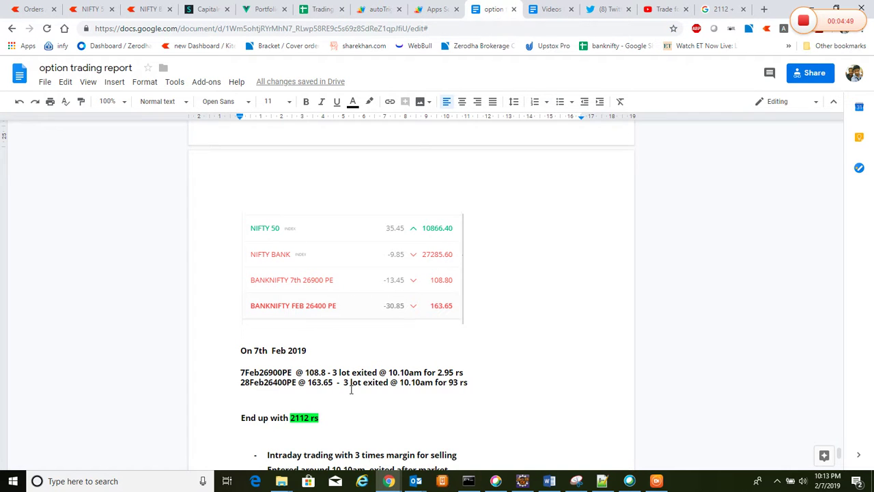
{"action": "left_click", "coordinate": [335, 423]}
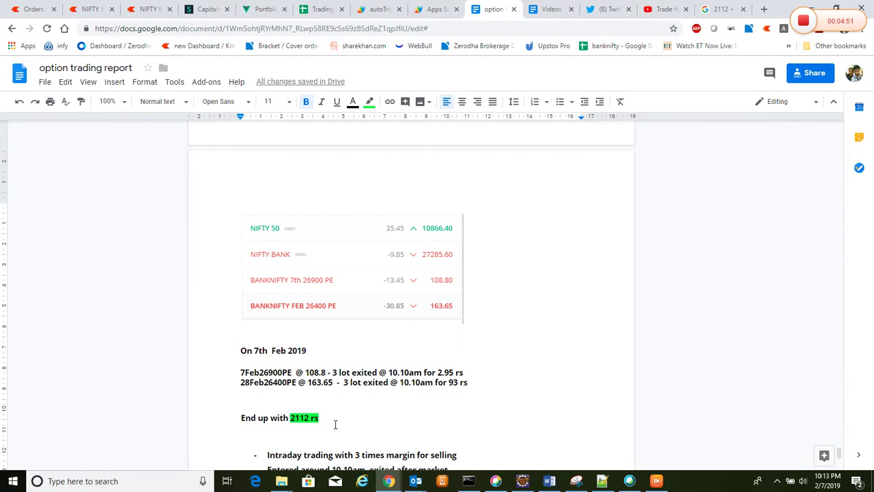
{"action": "double_click", "coordinate": [307, 371]}
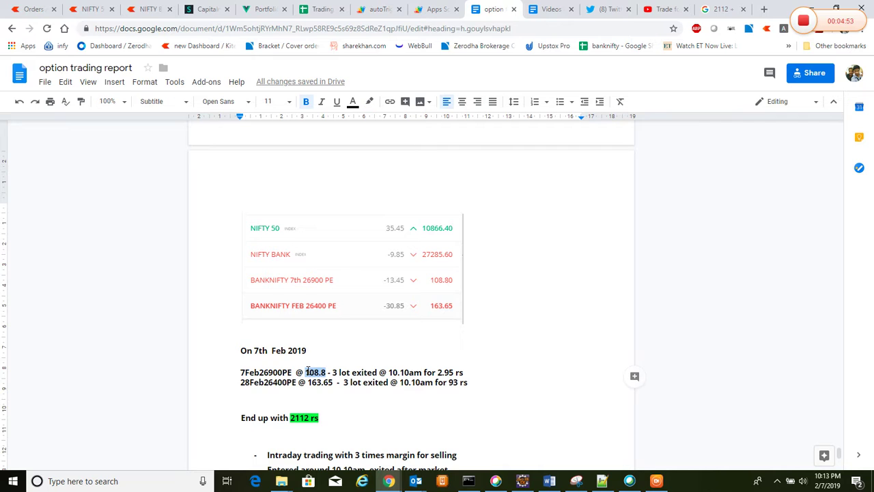
{"action": "type", "text": "2.95"}
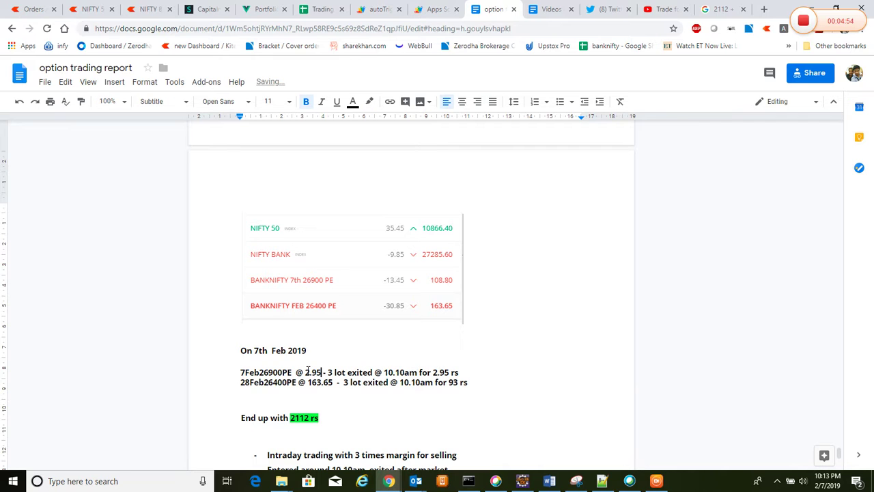
{"action": "left_click", "coordinate": [321, 9]}
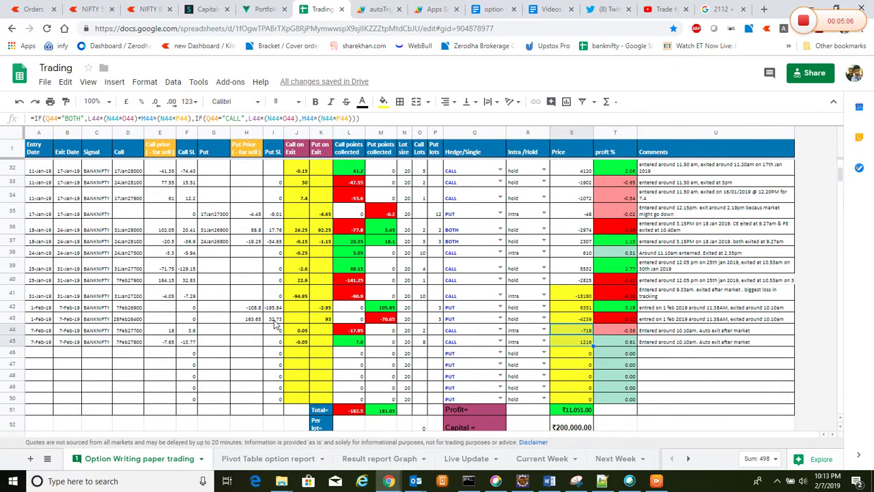
Step: Undo the stray edit restoring 108.8, and check the 2.95 and 93 rs exit amounts
{"action": "left_click", "coordinate": [486, 9]}
{"action": "left_click_drag", "start_coordinate": [334, 383], "coordinate": [309, 381]}
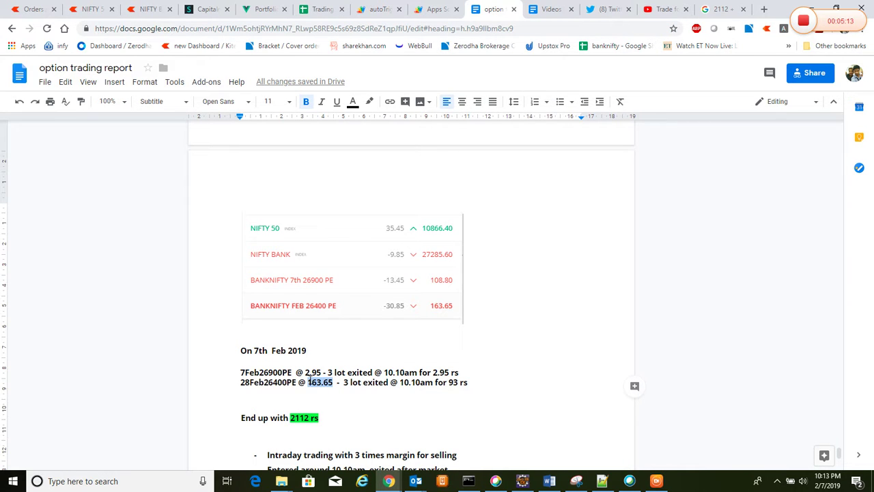
{"action": "key", "text": "ctrl+z"}
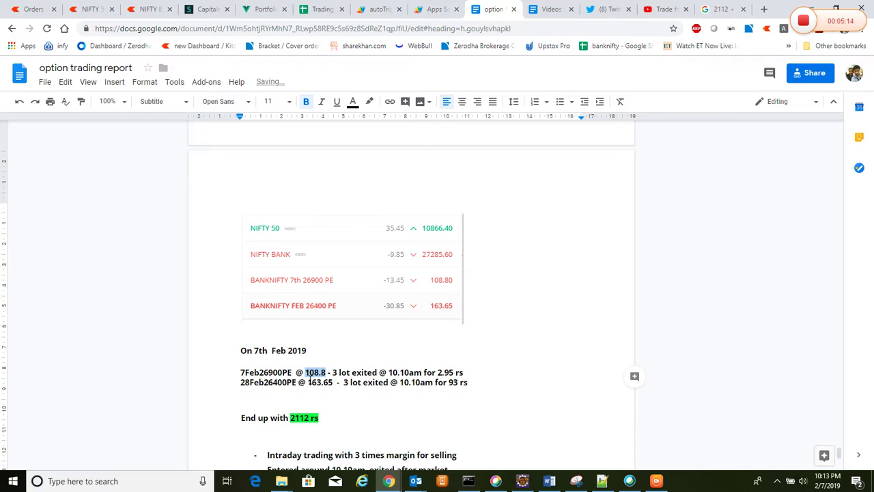
{"action": "left_click", "coordinate": [451, 371]}
{"action": "left_click", "coordinate": [458, 382]}
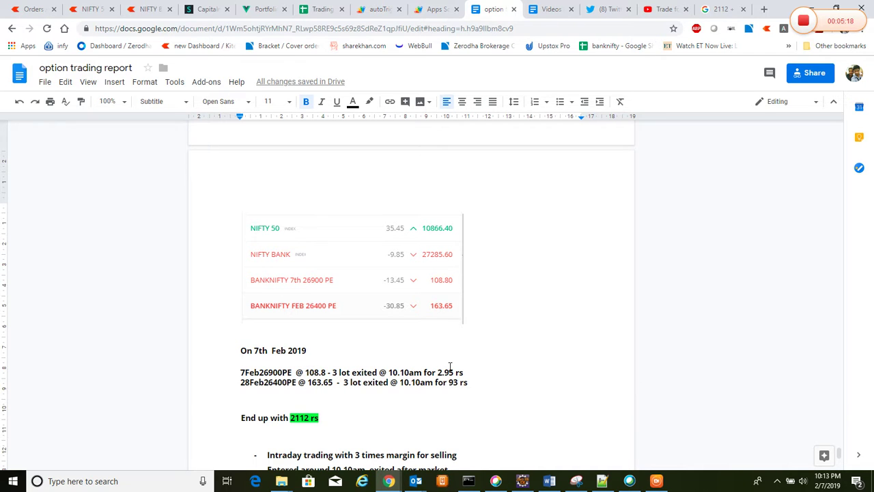
Step: Move through the intraday 27800/27700 bullet notes to continue writing at the list's end
{"action": "left_click", "coordinate": [332, 417]}
{"action": "left_click", "coordinate": [332, 417]}
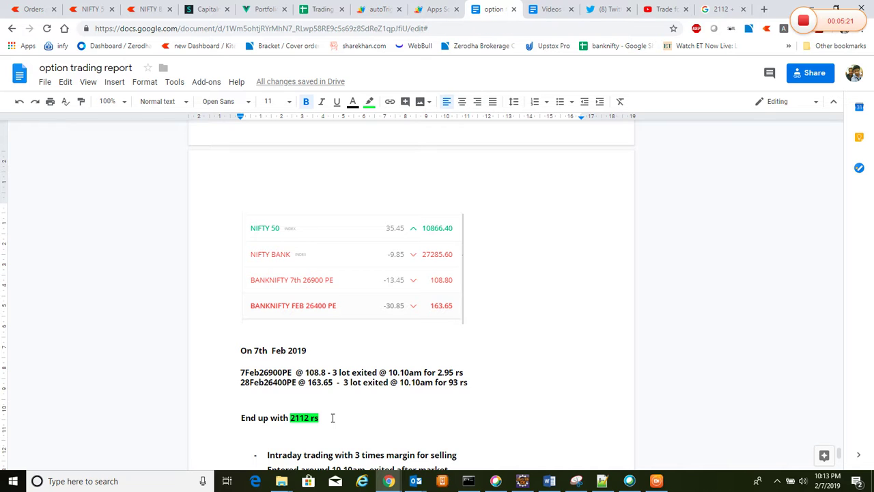
{"action": "key", "text": "Down"}
{"action": "key", "text": "Down"}
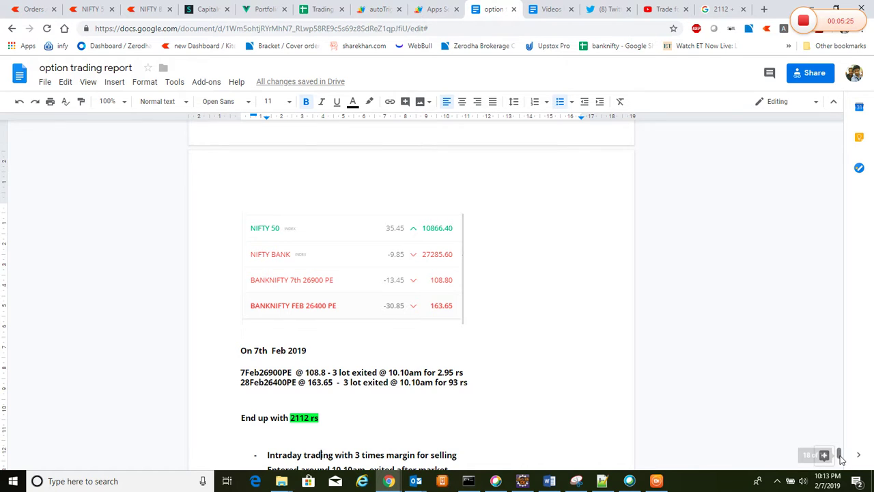
{"action": "left_click_drag", "start_coordinate": [841, 459], "coordinate": [841, 458]}
{"action": "left_click", "coordinate": [363, 398]}
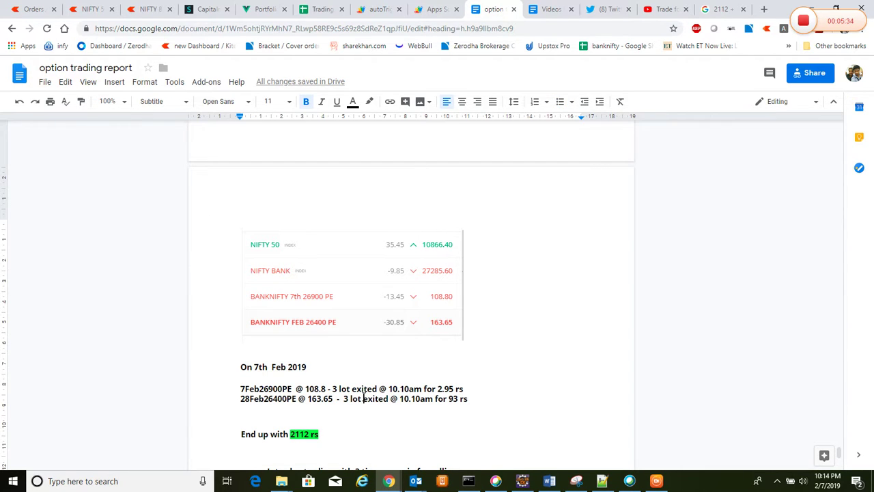
{"action": "key", "text": "Down"}
{"action": "key", "text": "Down"}
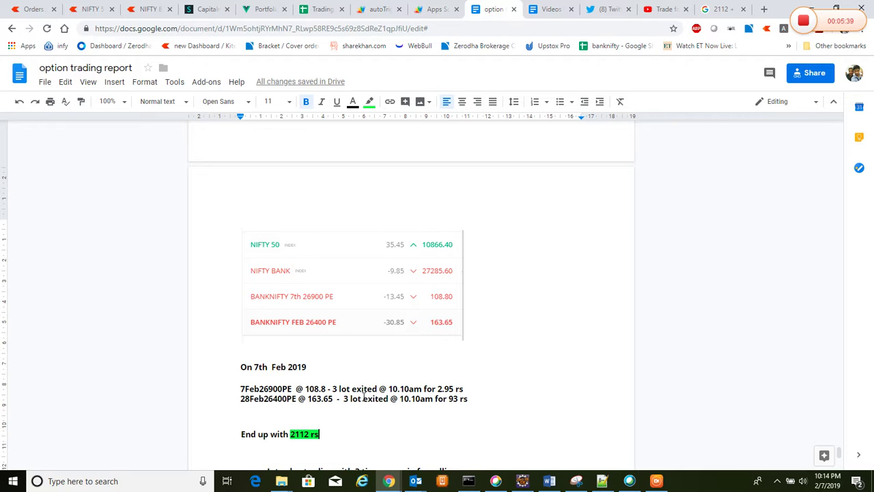
{"action": "key", "text": "Down"}
{"action": "key", "text": "Down"}
{"action": "key", "text": "Down"}
{"action": "key", "text": "Down"}
{"action": "key", "text": "Down"}
{"action": "key", "text": "Down"}
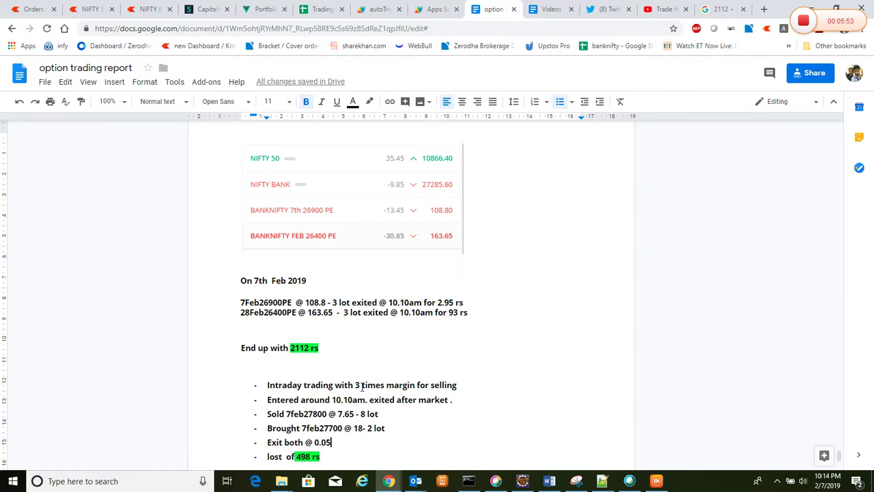
{"action": "left_click", "coordinate": [513, 283]}
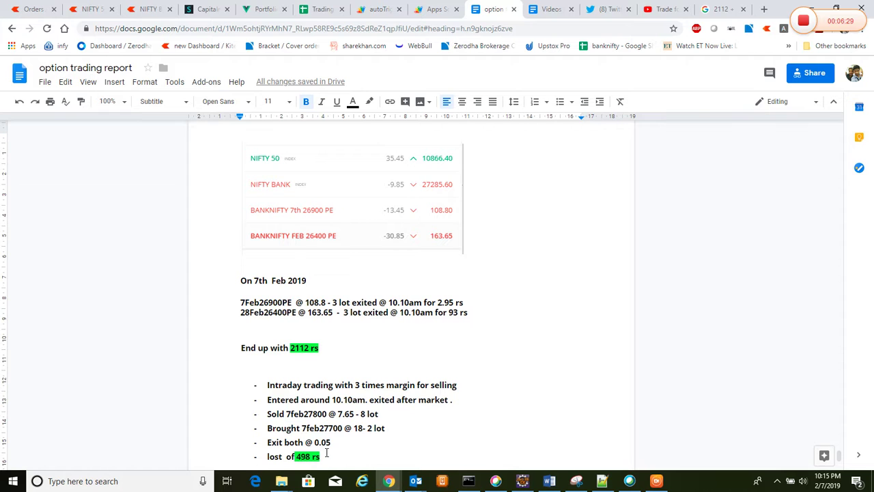
{"action": "left_click", "coordinate": [340, 442]}
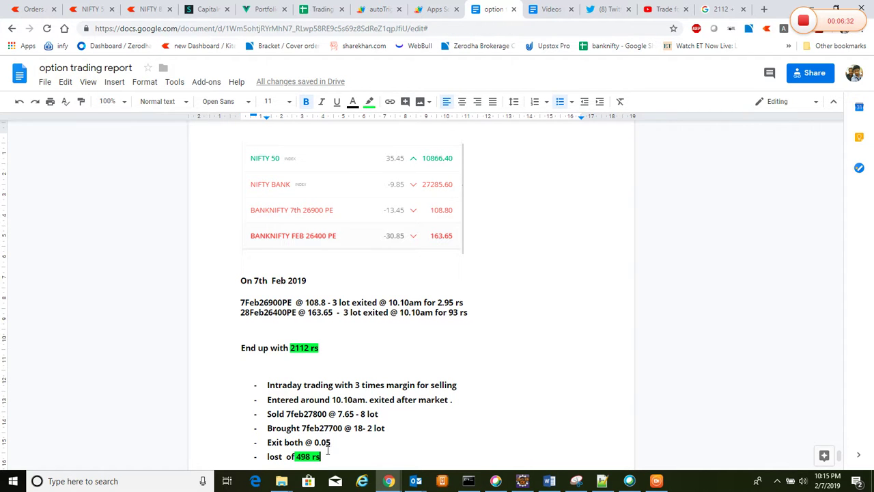
Step: Bring back the green-highlighted 'End up with 2112 + 489= 2601rs' line with an undo
{"action": "key", "text": "ctrl+z"}
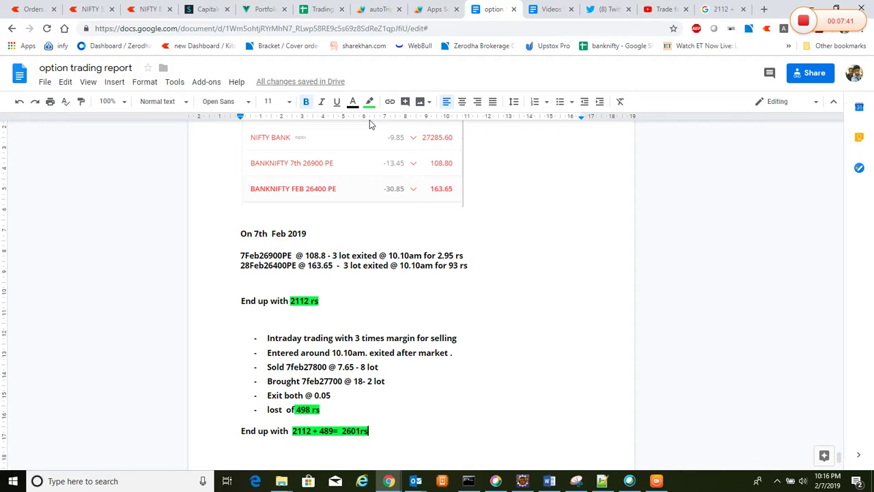
Step: Select the 1-Feb and 7-Feb trade rows and check the ₹11,051.00 profit and winning percentage
{"action": "left_click", "coordinate": [321, 9]}
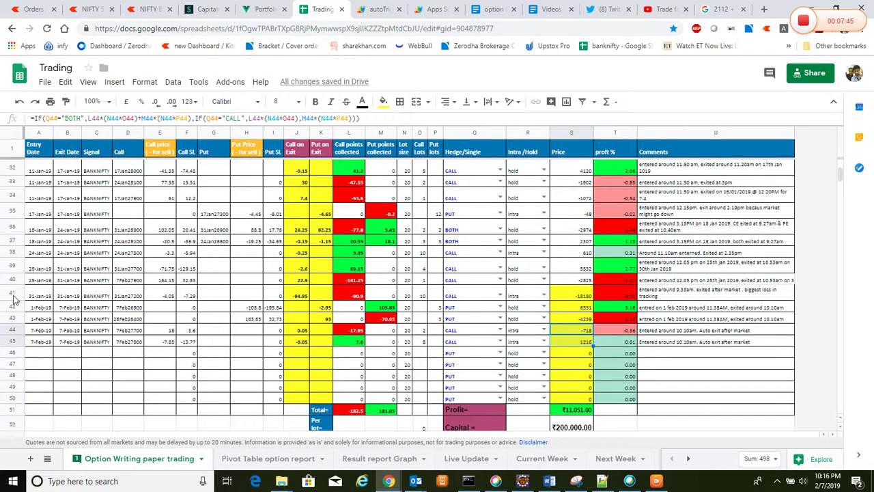
{"action": "left_click_drag", "start_coordinate": [13, 307], "coordinate": [12, 314]}
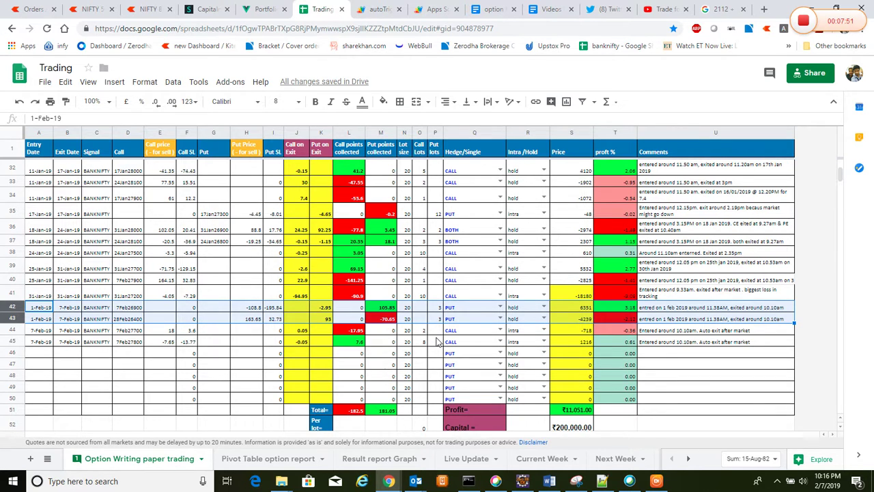
{"action": "left_click", "coordinate": [11, 331]}
{"action": "left_click", "coordinate": [11, 341], "text": "shift"}
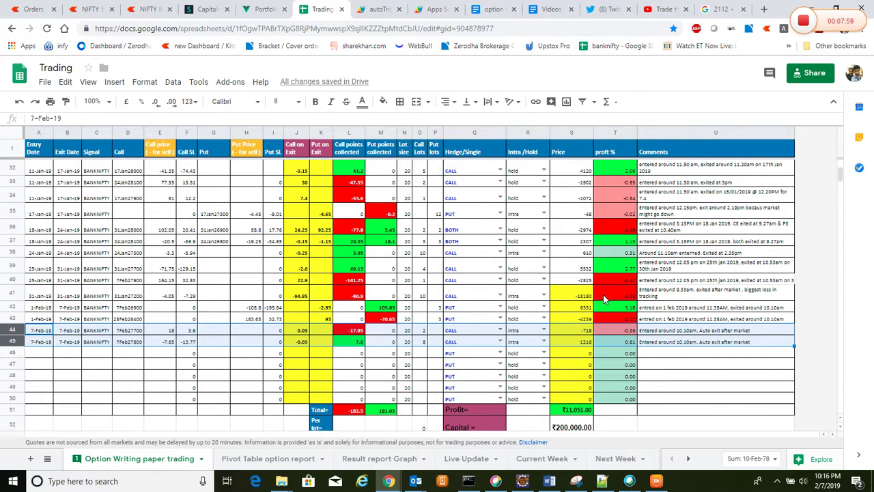
{"action": "left_click", "coordinate": [568, 297]}
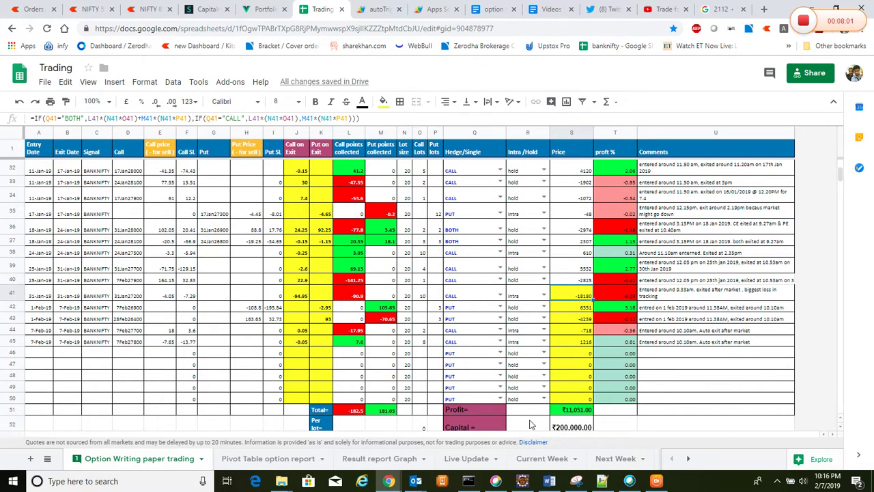
{"action": "left_click", "coordinate": [565, 410]}
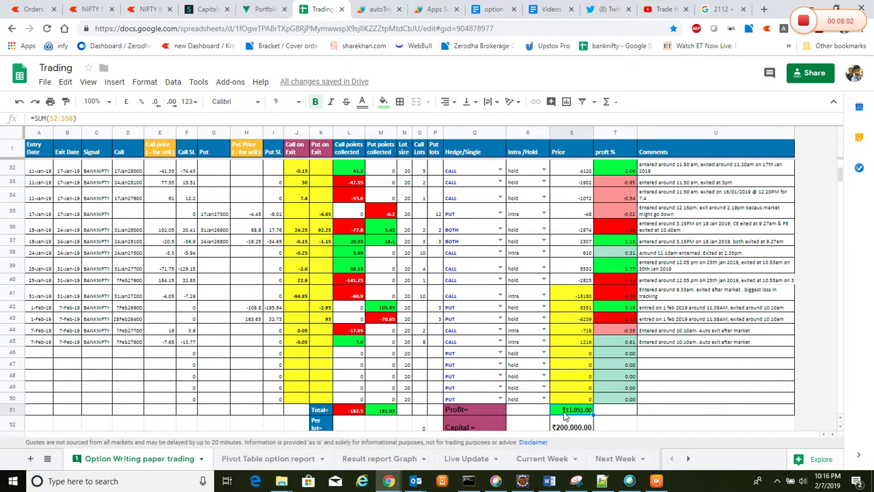
{"action": "key", "text": "Down"}
{"action": "key", "text": "Down"}
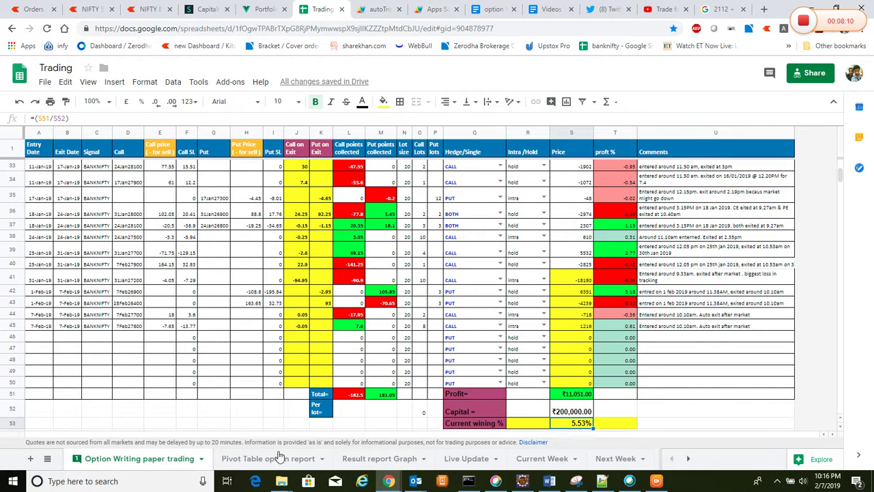
Step: Inspect week 5's -₹15,473.00 loss, week 52's -1162 and the January/February 2019 monthly sums
{"action": "left_click", "coordinate": [252, 464]}
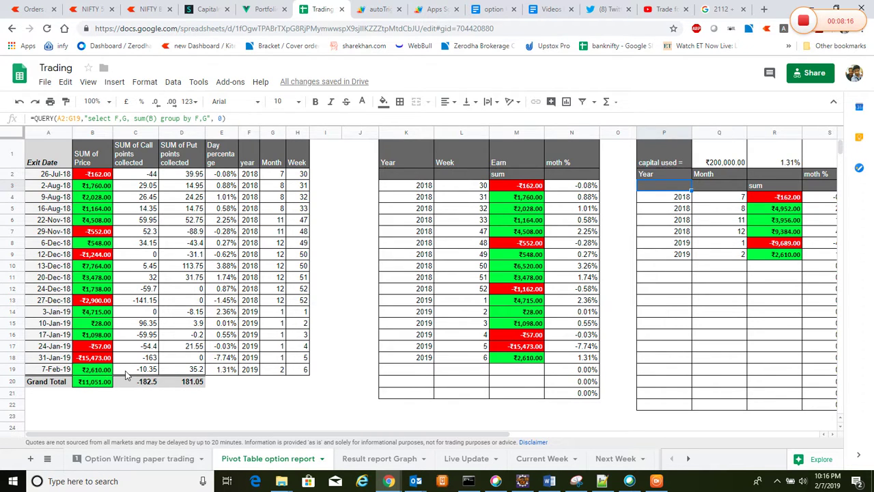
{"action": "left_click", "coordinate": [516, 346]}
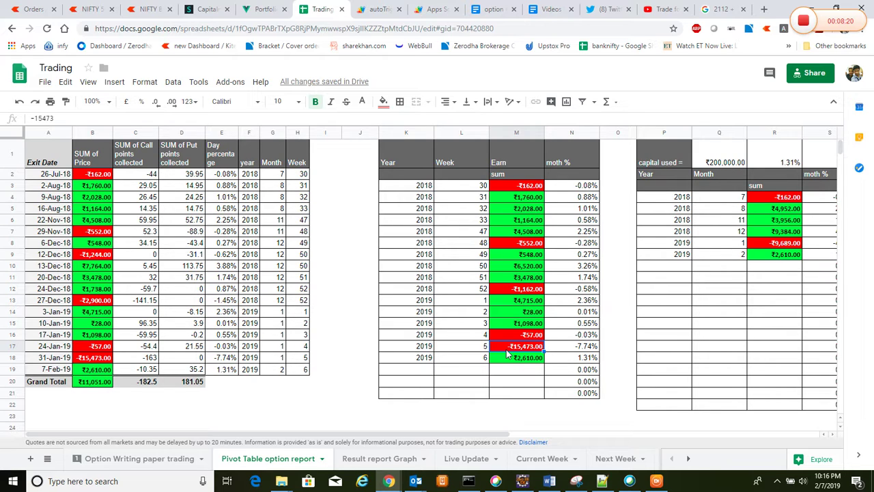
{"action": "left_click", "coordinate": [718, 243]}
{"action": "left_click", "coordinate": [717, 256]}
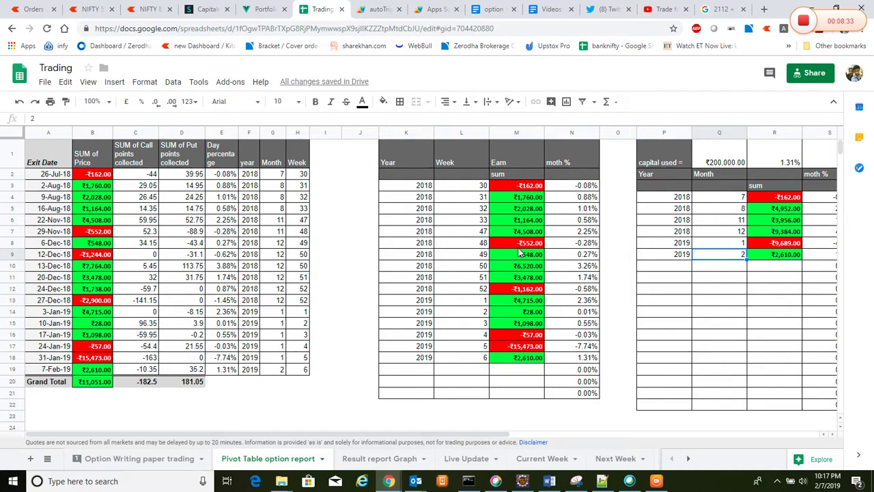
{"action": "left_click", "coordinate": [498, 291]}
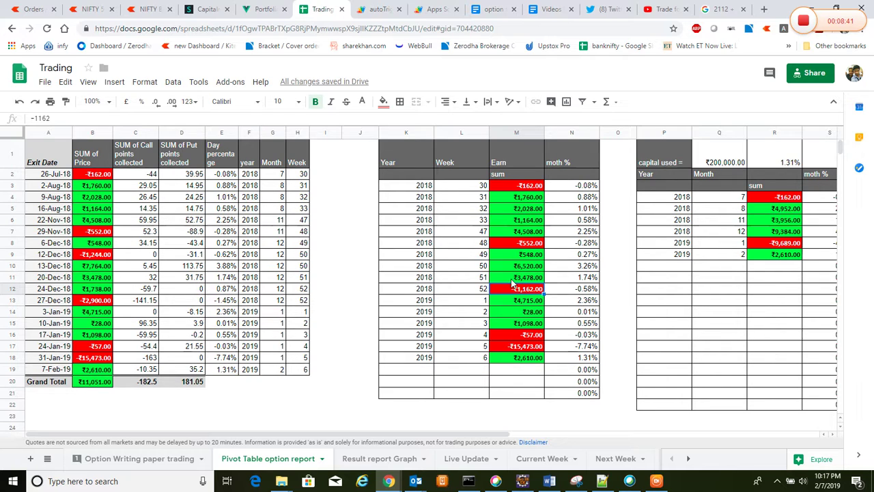
{"action": "left_click", "coordinate": [500, 349]}
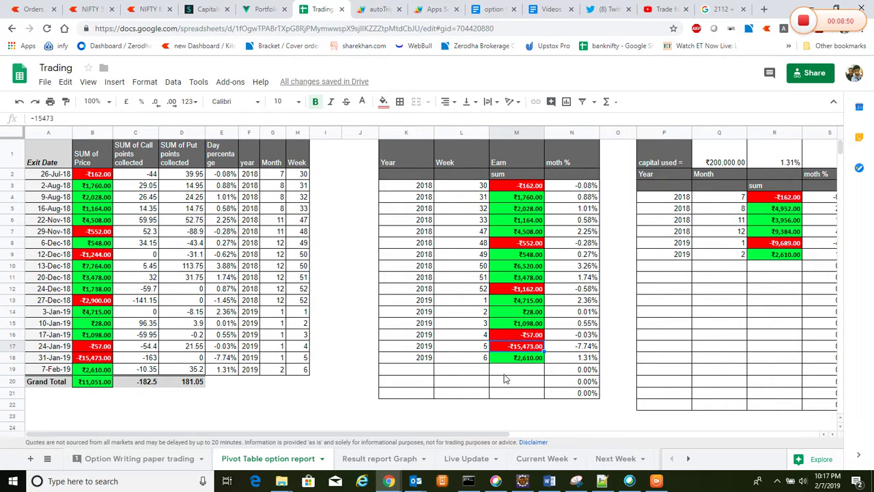
{"action": "left_click", "coordinate": [400, 468]}
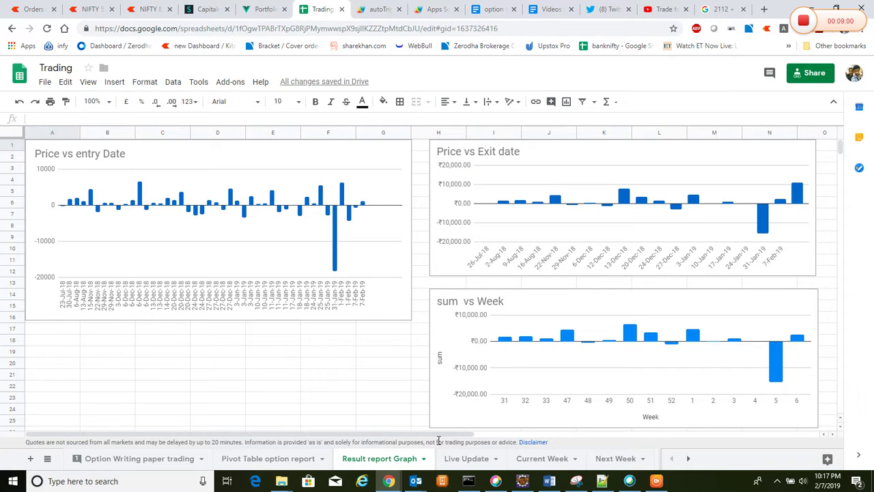
Step: Inspect the 28FEB26400PE entry at 163.65, the 28 Feb OI row, 27600 CE strike and BANKNIFTY change formula
{"action": "left_click", "coordinate": [466, 458]}
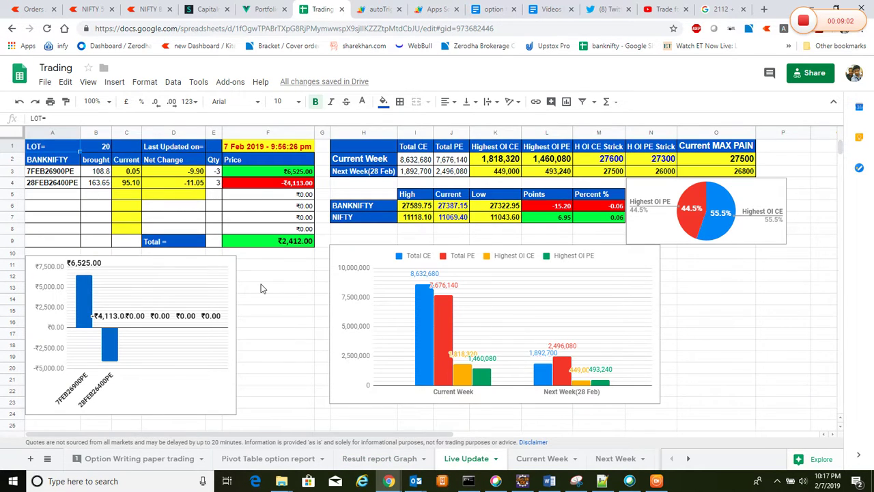
{"action": "left_click", "coordinate": [43, 180]}
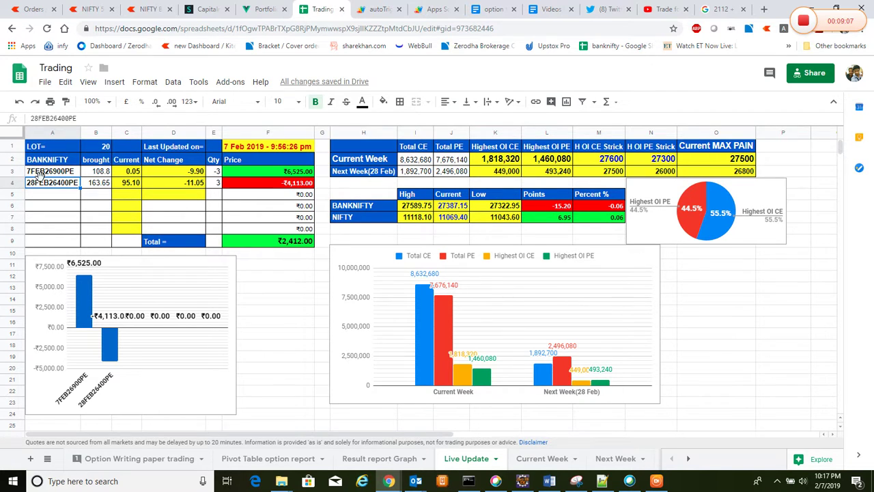
{"action": "key", "text": "Right"}
{"action": "key", "text": "Right"}
{"action": "key", "text": "Right"}
{"action": "key", "text": "Right"}
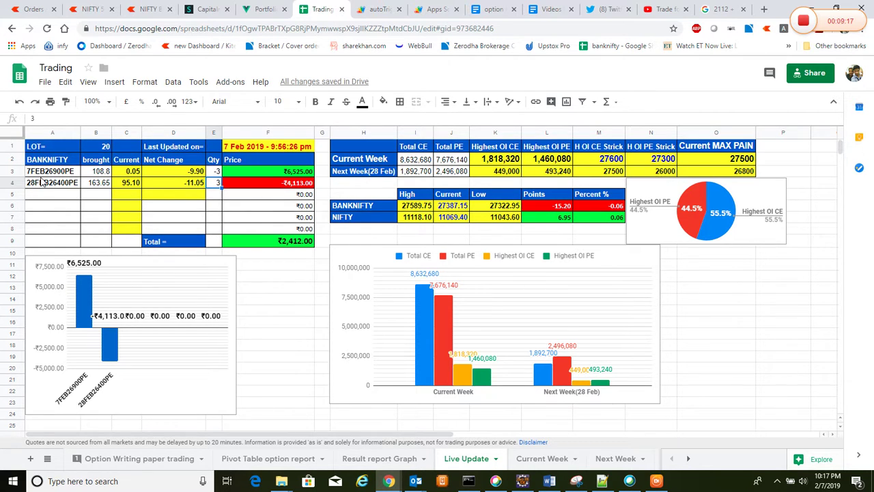
{"action": "left_click", "coordinate": [362, 171]}
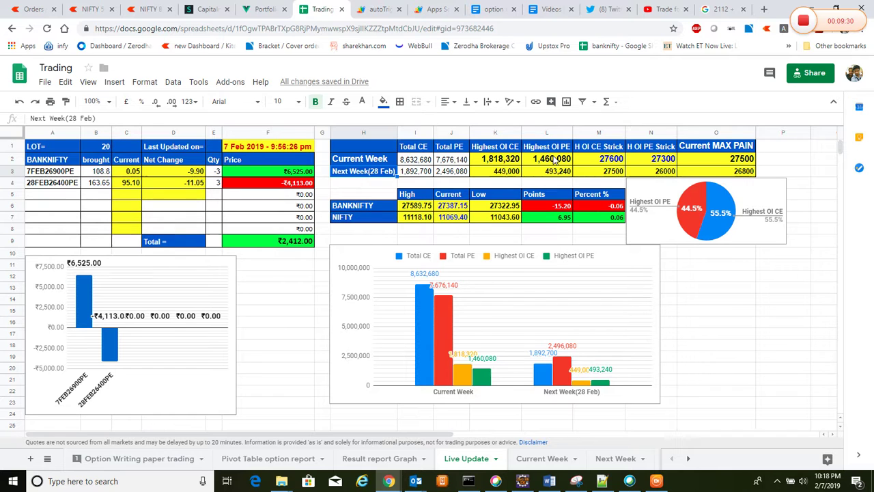
{"action": "left_click", "coordinate": [590, 162]}
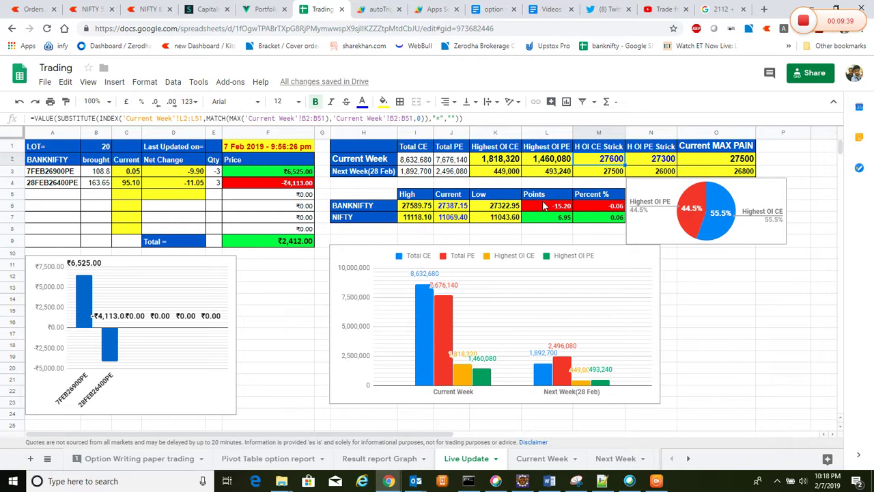
{"action": "left_click", "coordinate": [607, 207]}
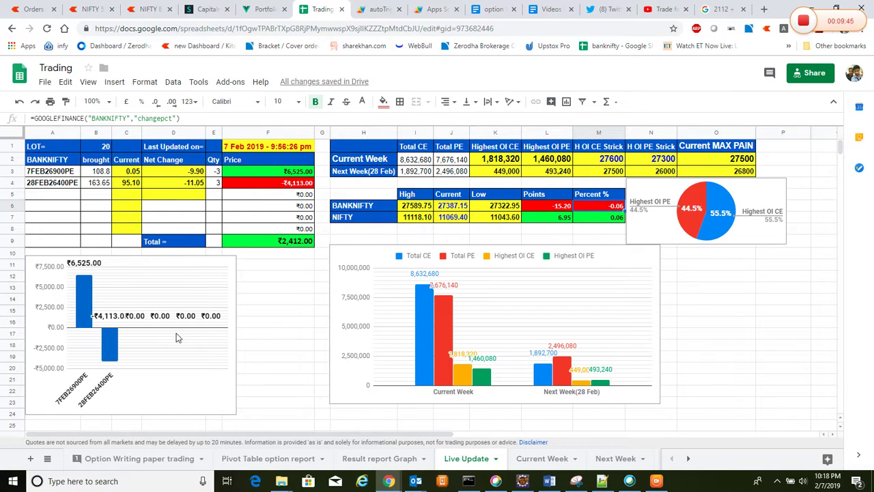
Step: Review the Live Update option-price bar chart and open-interest column chart, then go to the NIFTY BANK page
{"action": "left_click", "coordinate": [106, 368]}
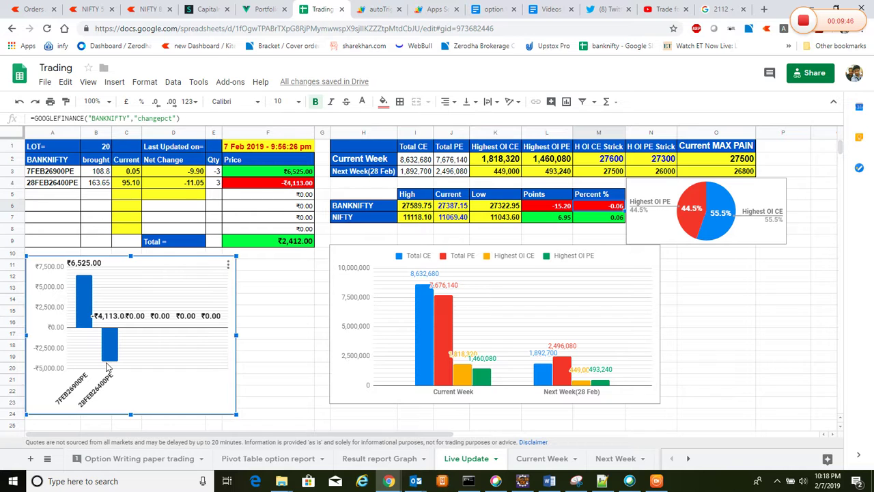
{"action": "left_click", "coordinate": [364, 353]}
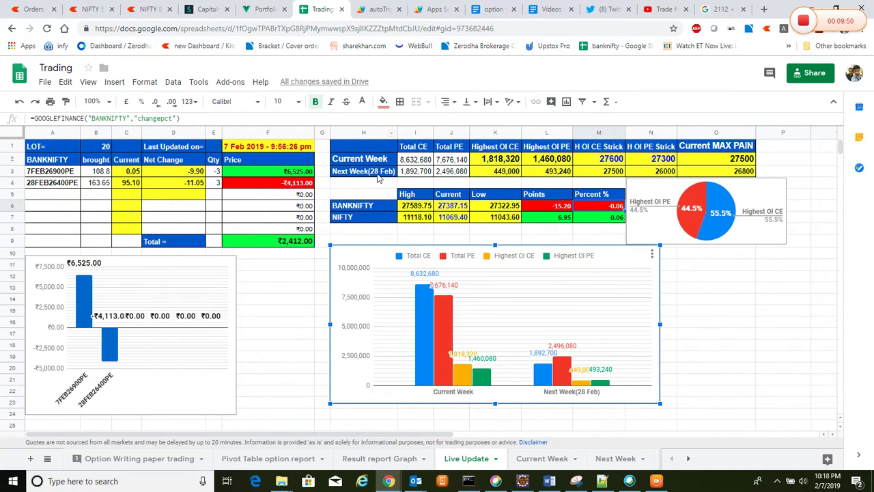
{"action": "mouse_move", "coordinate": [514, 296]}
{"action": "mouse_move", "coordinate": [419, 321]}
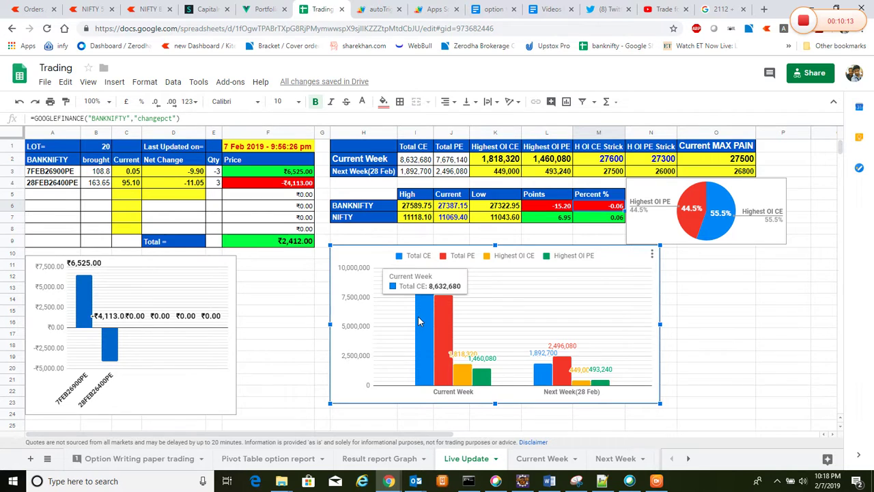
{"action": "left_click", "coordinate": [146, 8]}
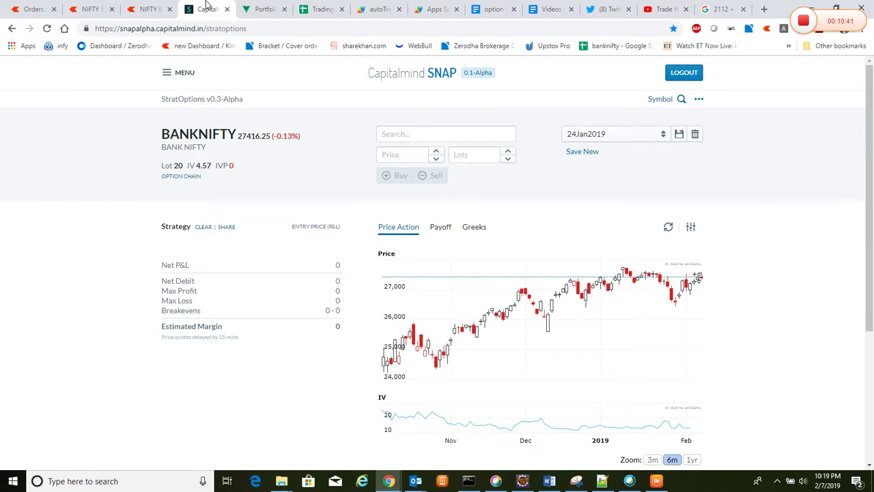
Step: Return to the Trade for learning YouTube channel home page listing January 2019 Banknifty expiry uploads
{"action": "left_click", "coordinate": [661, 8]}
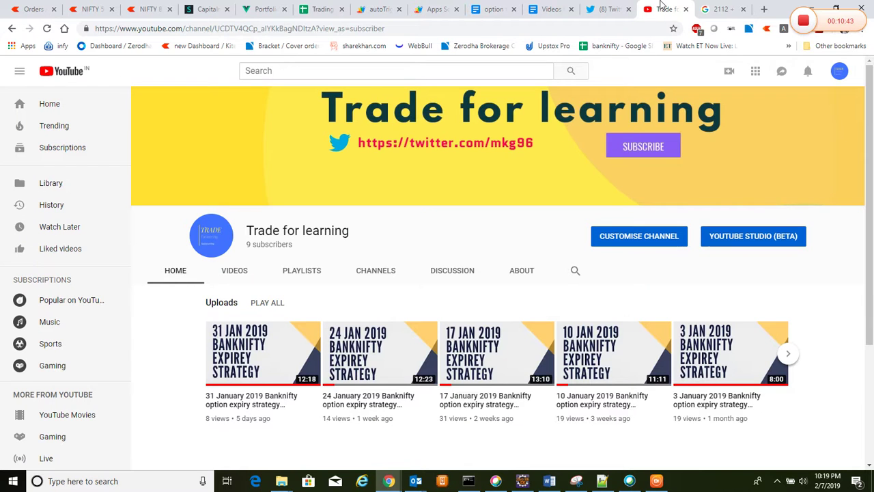